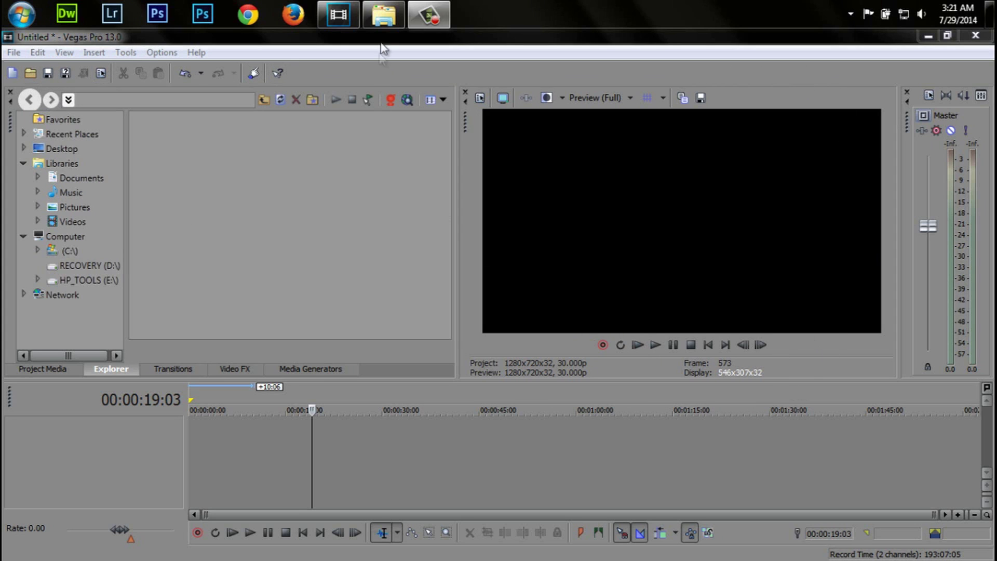
Bring up the Explorer folder holding the Green Screen Sample 3 video
click(384, 16)
Drop Green Screen Sample 3 at the timeline start and briefly play it from the beginning
drag(254, 163, 343, 15)
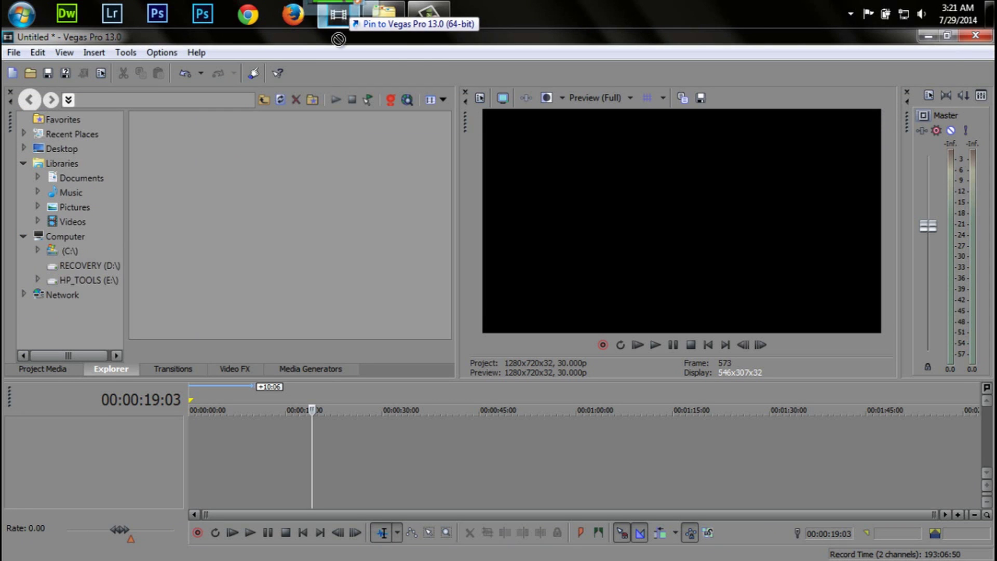
drag(343, 14, 194, 441)
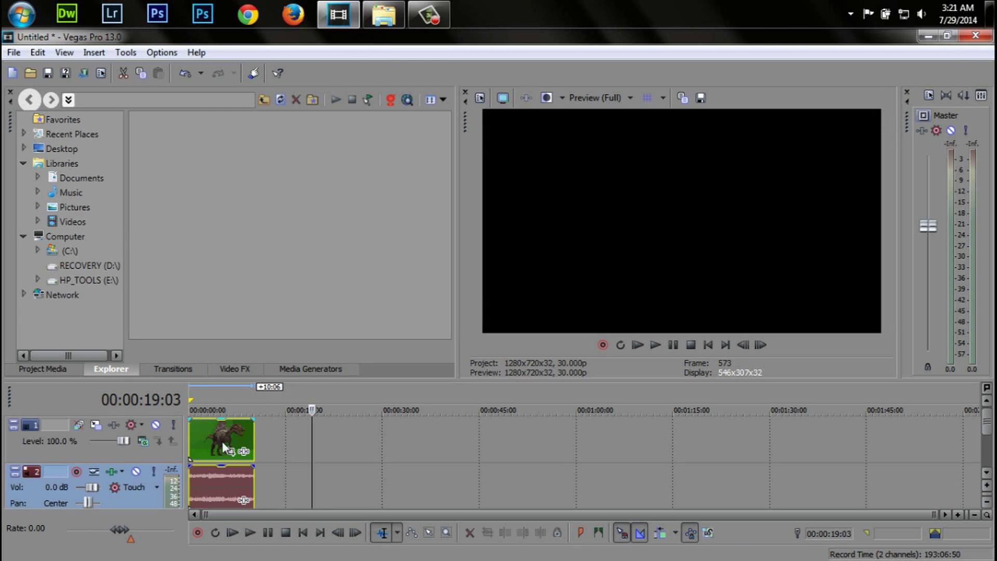
click(303, 533)
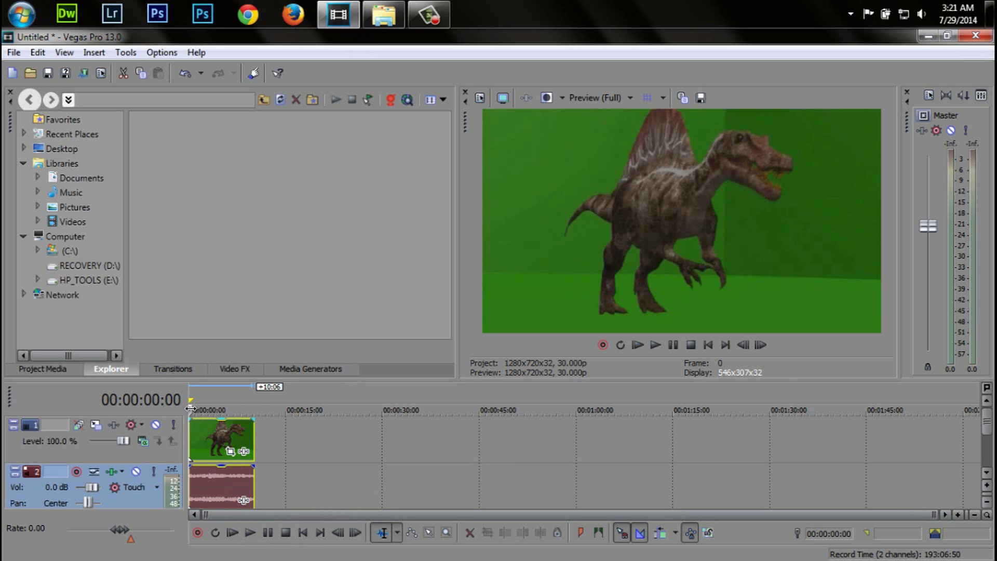
click(249, 534)
key(Return)
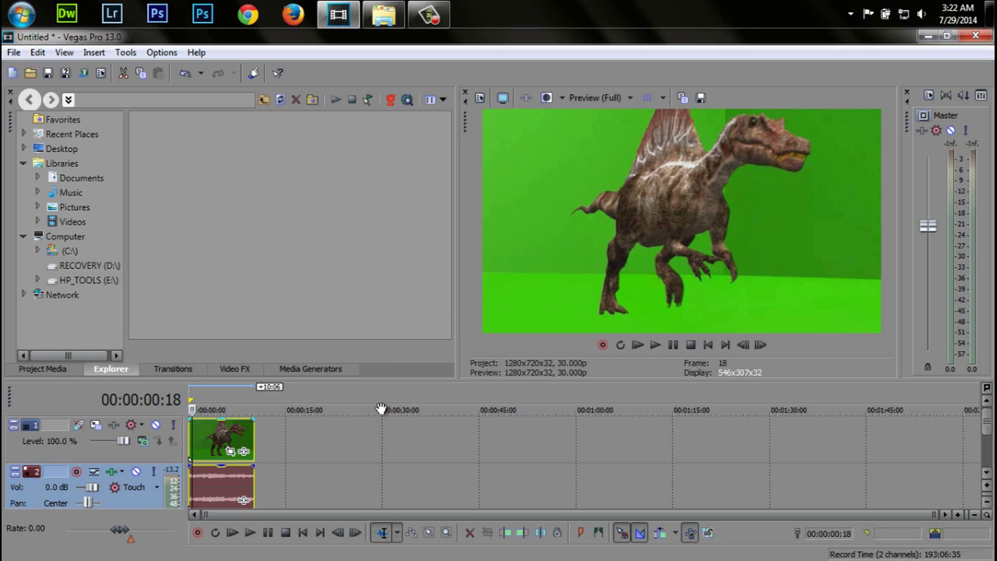
click(243, 452)
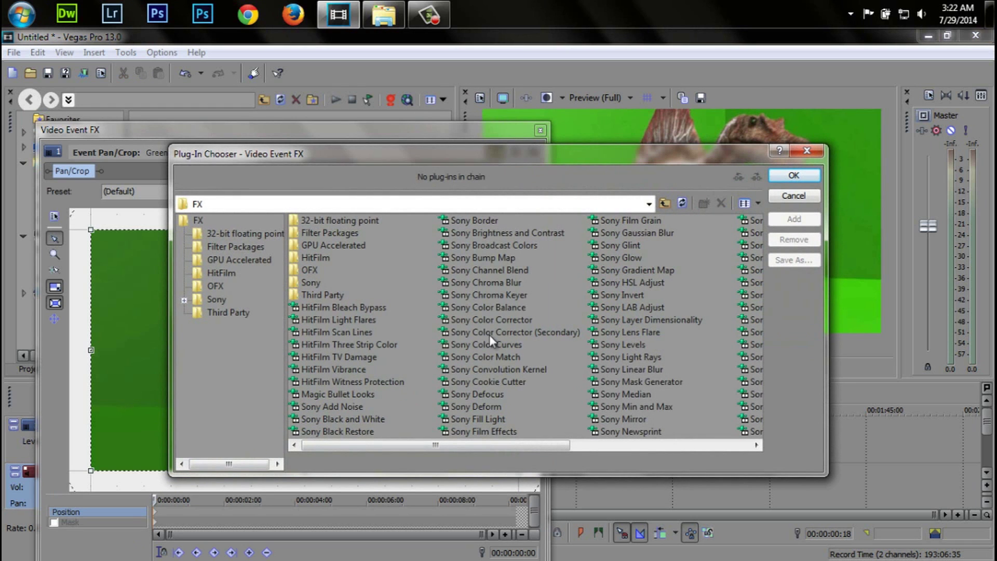
Add Sony Chroma Keyer to the dinosaur clip from the Plug-In Chooser
click(481, 297)
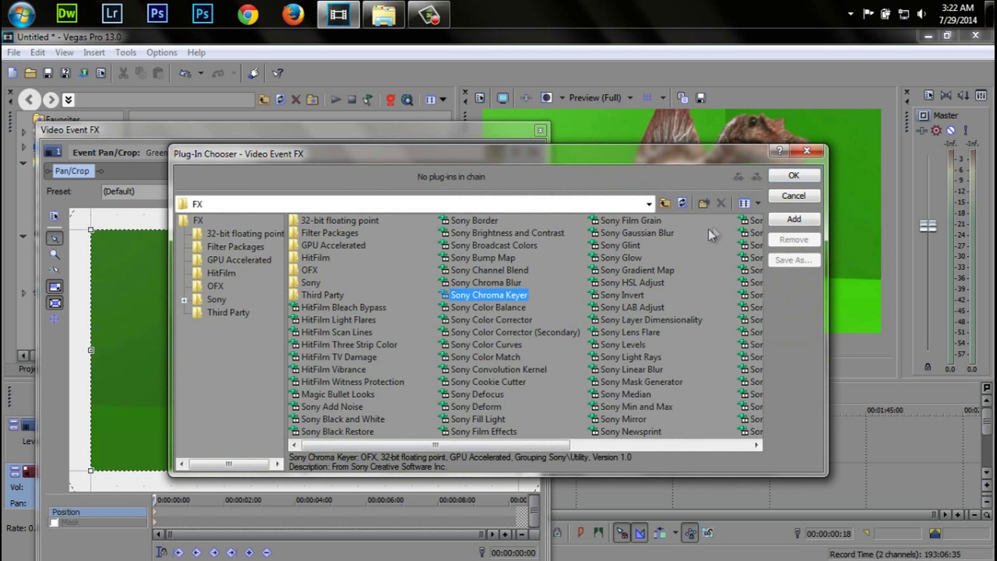
click(794, 175)
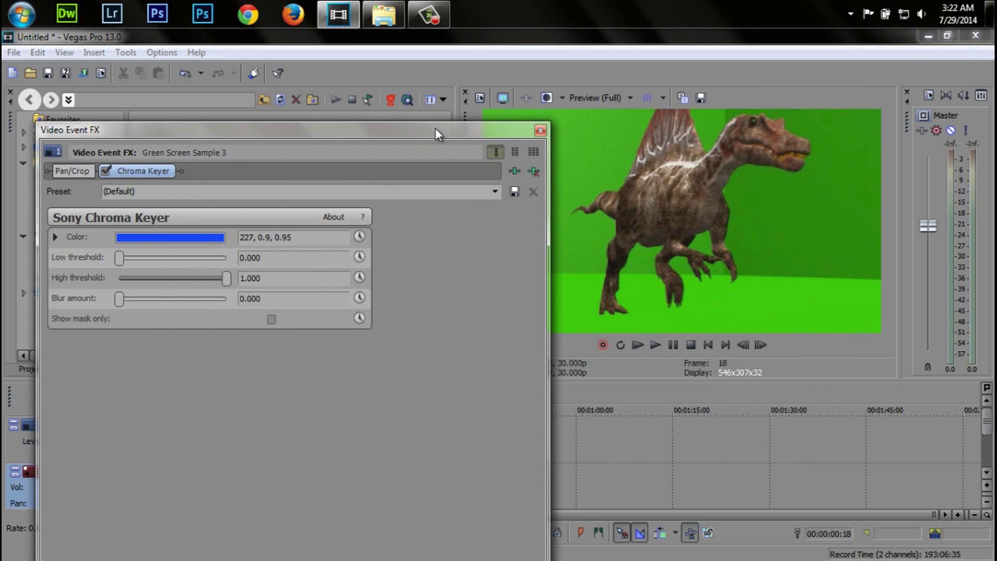
mouse_move(436, 128)
mouse_down()
mouse_move(428, 125)
mouse_move(435, 113)
mouse_up()
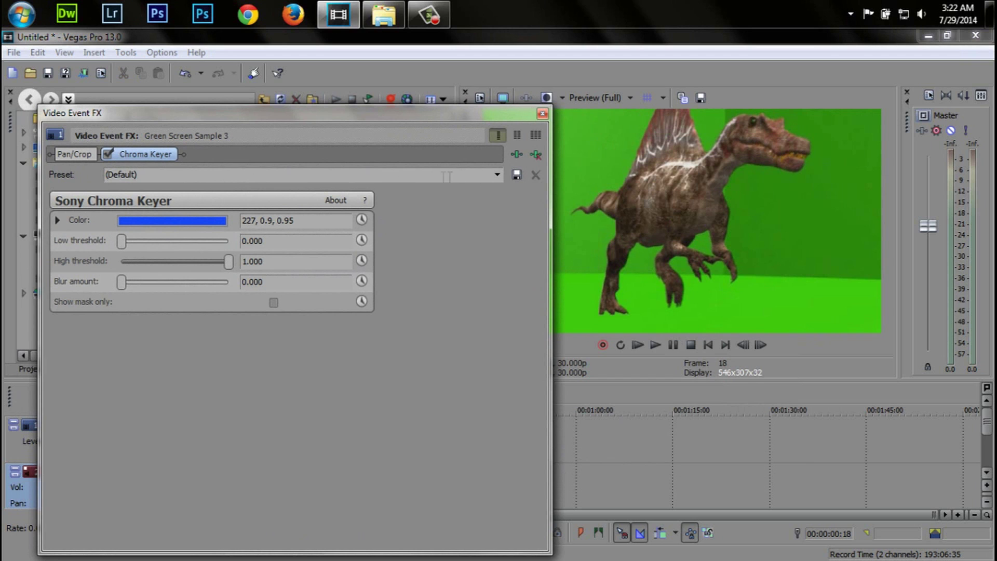
Try the Chroma Keyer's Green Screen preset and shift the effects window left
click(497, 175)
click(355, 210)
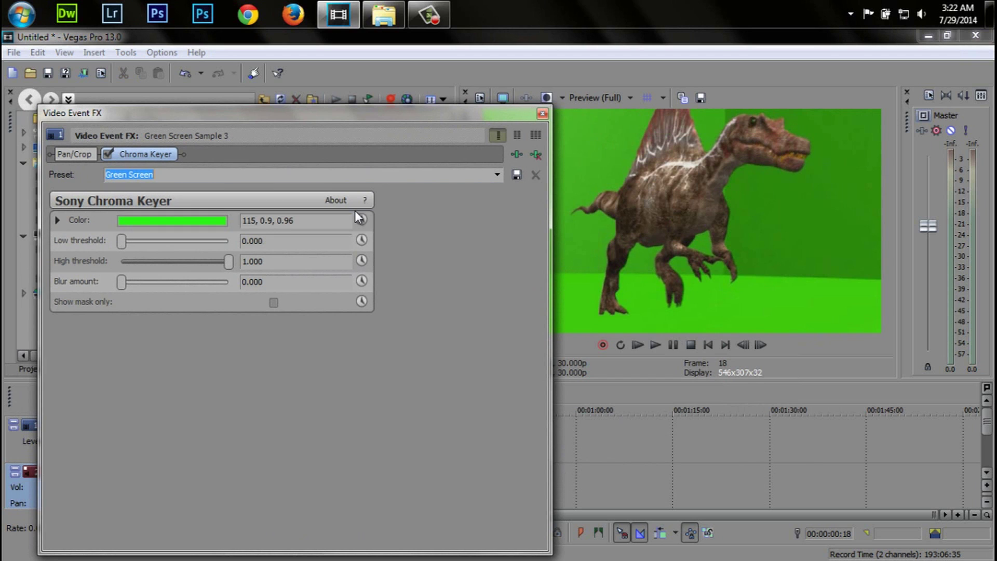
drag(439, 112, 415, 94)
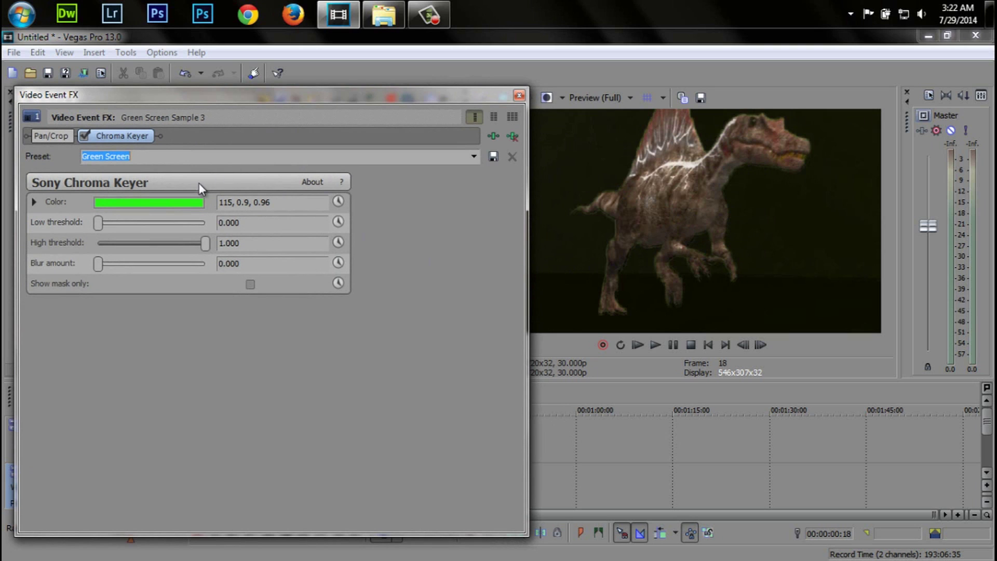
Revert the Chroma Keyer preset to (Default) and bring up the key colour picker
click(475, 156)
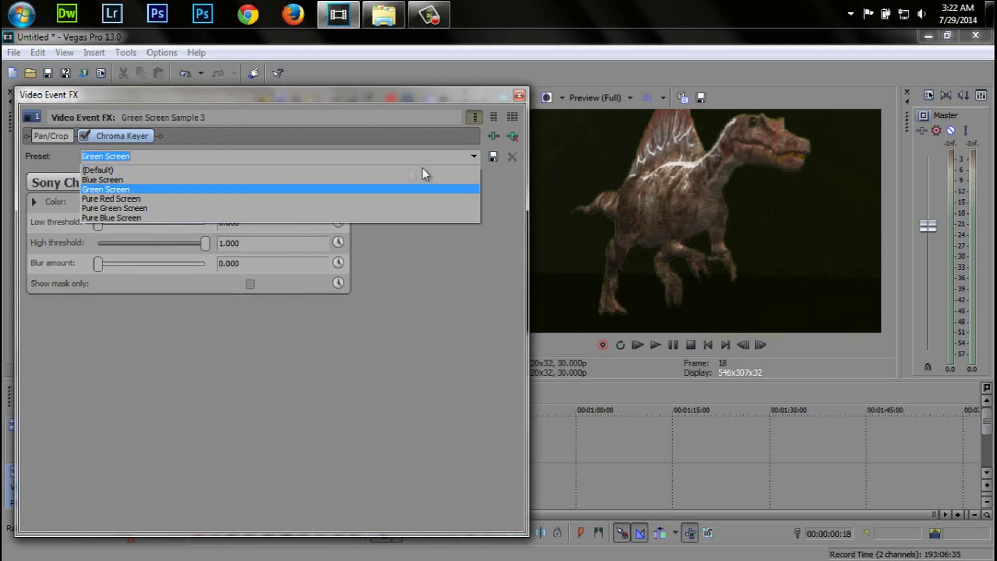
click(345, 172)
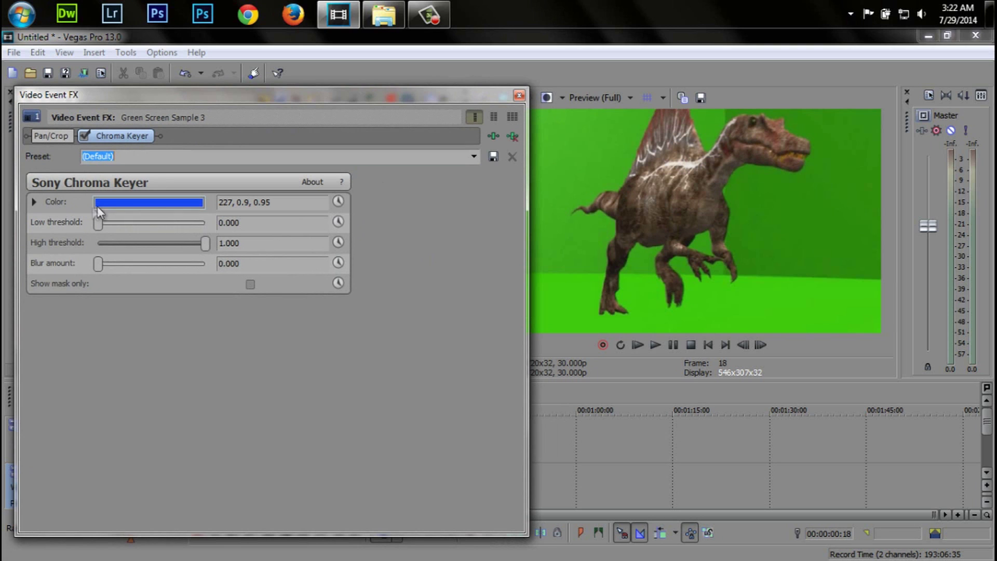
click(113, 204)
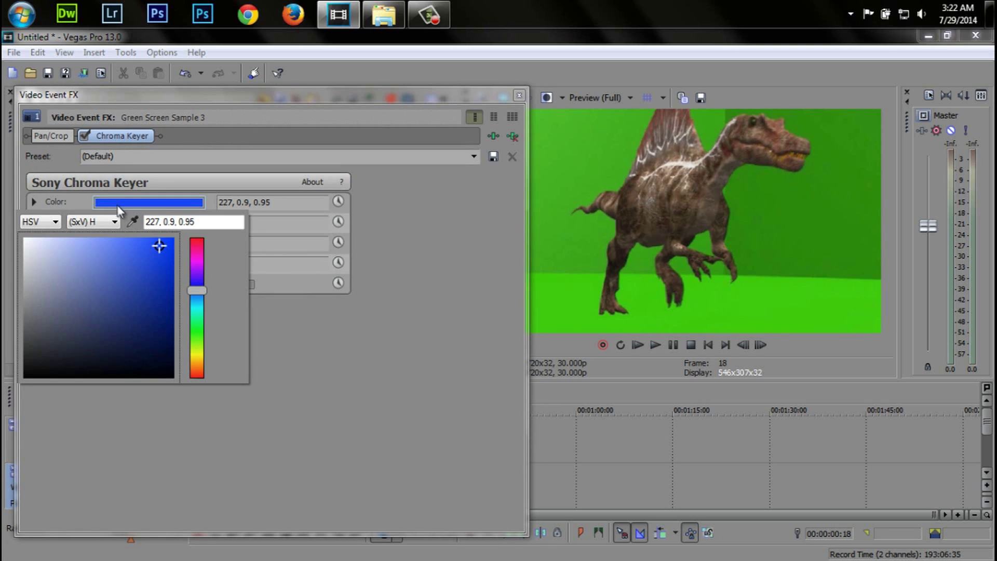
Eyedrop the green preview background as the key colour and toggle Show mask only
click(132, 222)
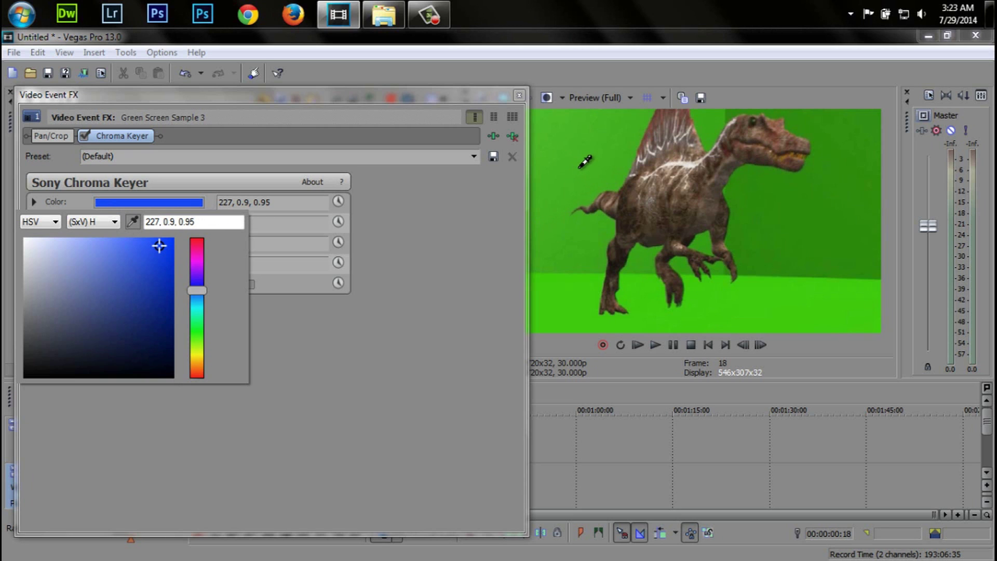
click(580, 166)
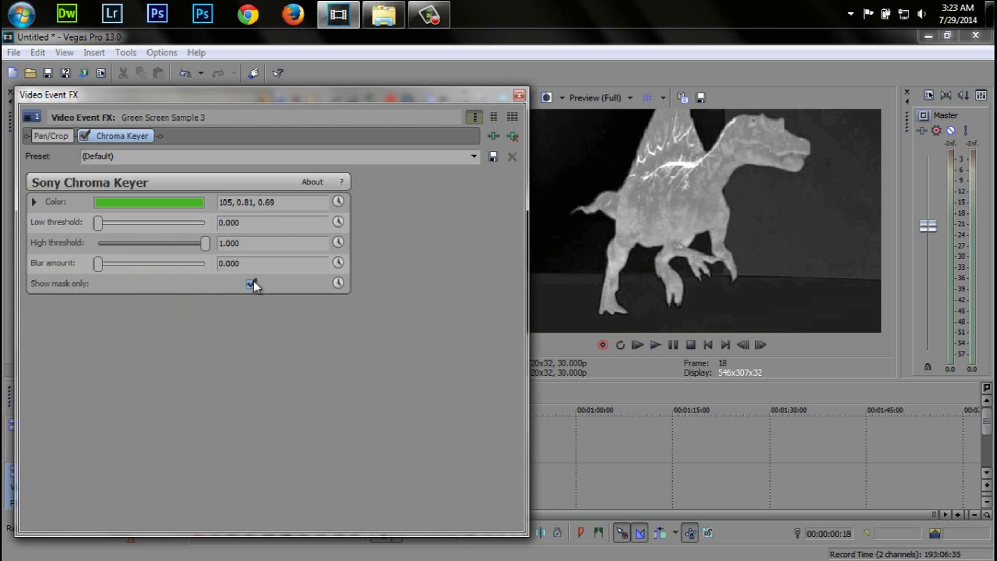
click(249, 284)
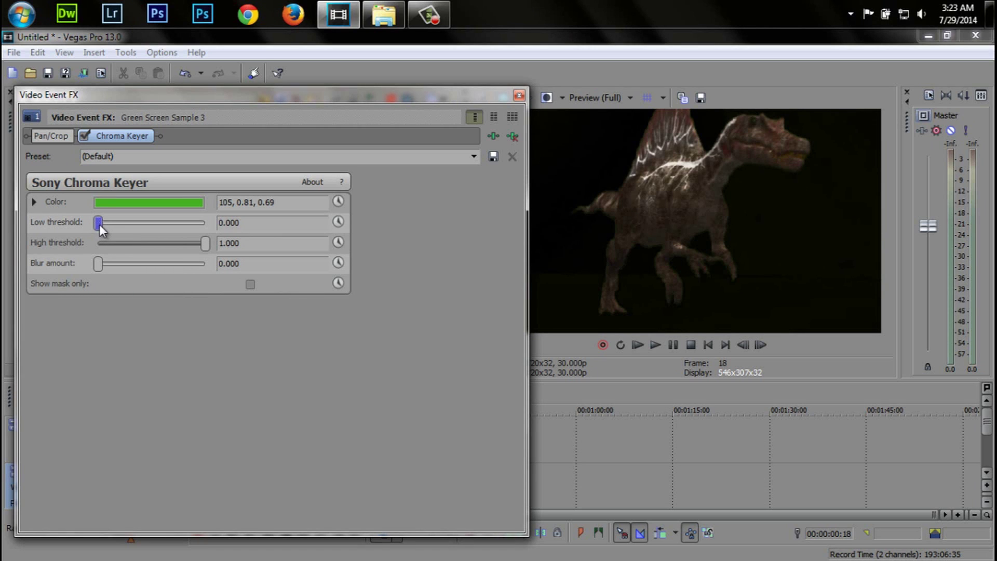
Set low threshold to 0.095, keep high threshold at 1.000, and close the effects window
drag(99, 226, 109, 223)
click(203, 243)
click(518, 95)
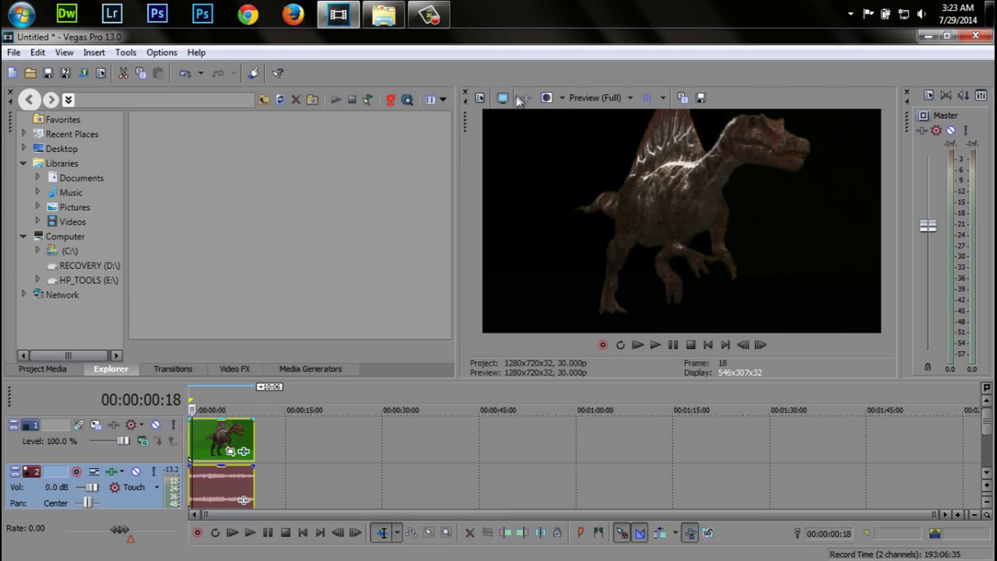
click(250, 532)
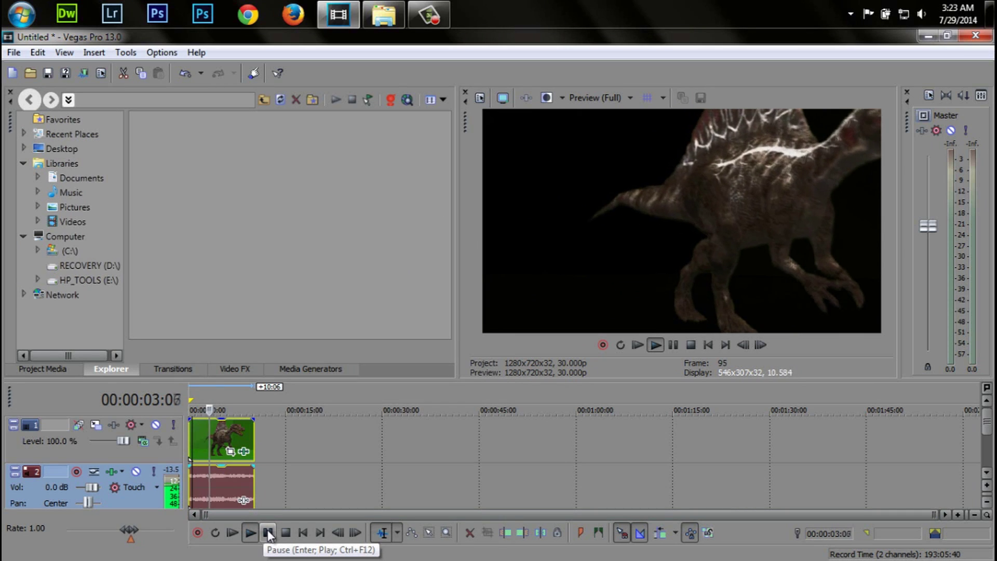
click(267, 533)
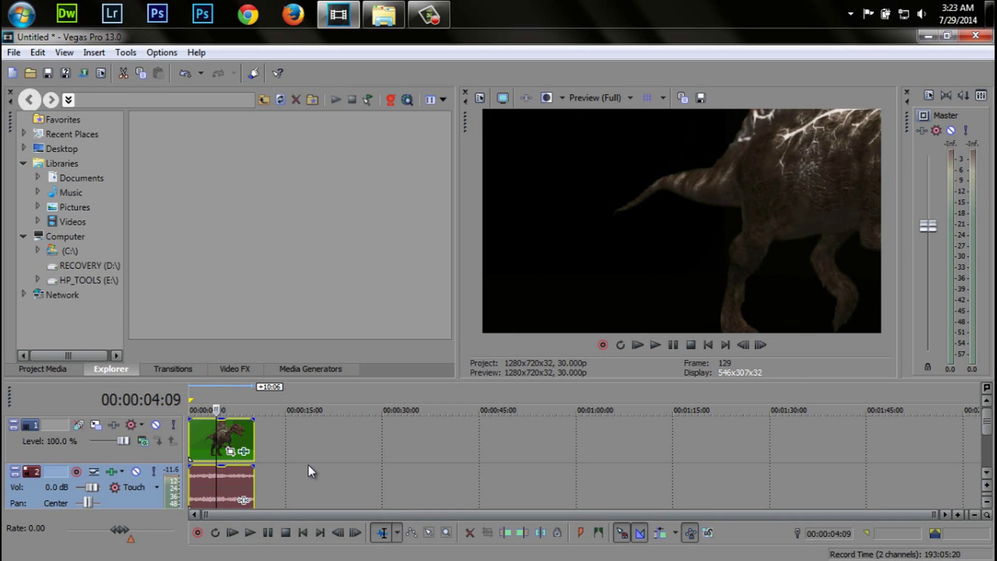